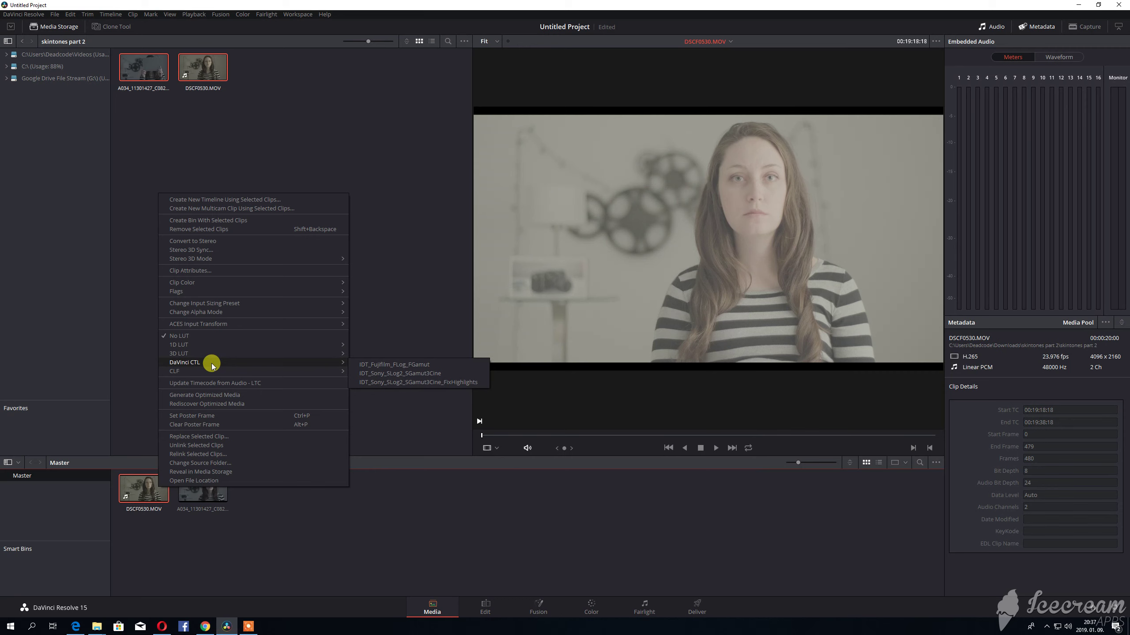
Apply the IDT_Fujifilm_FLog_FGamut DaVinci CTL to DSCF0530.MOV and place both clips on a new timeline
click(448, 366)
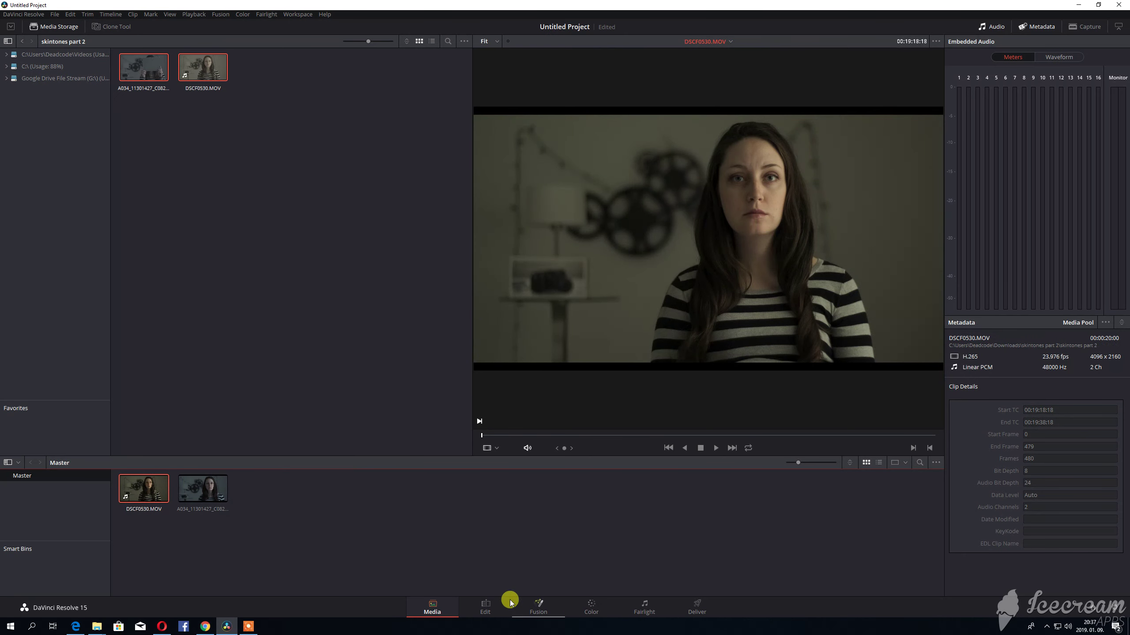
click(489, 604)
drag(209, 129, 353, 487)
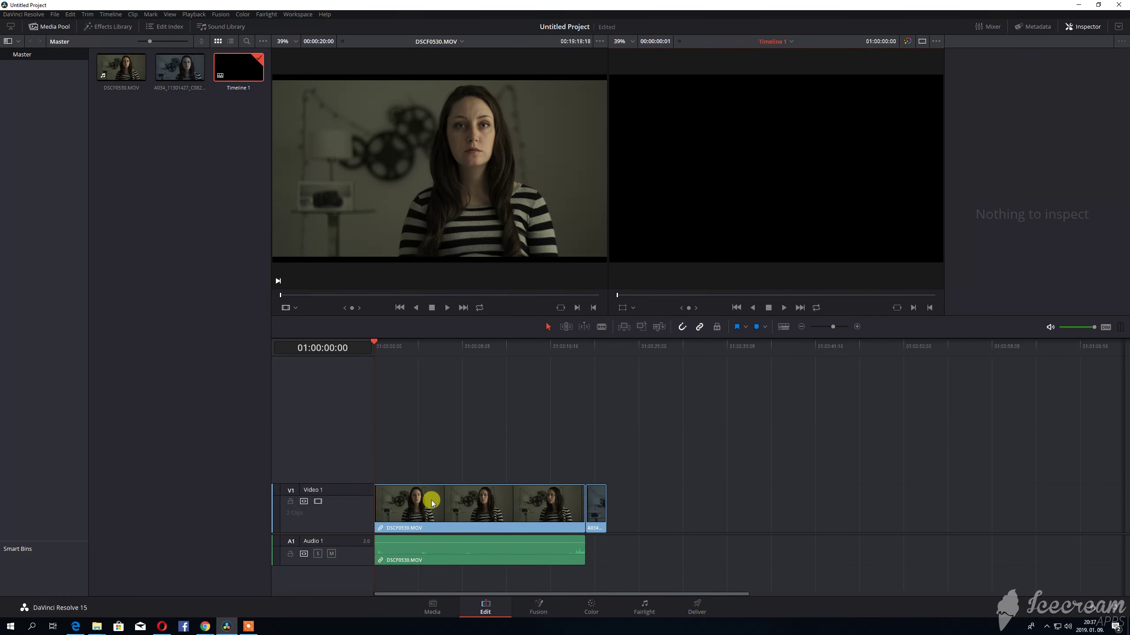
Compare both clips' framing on the Color page and set DSCF0530.MOV's zoom to 1.190 and Y position to -57 on the Edit page
click(591, 604)
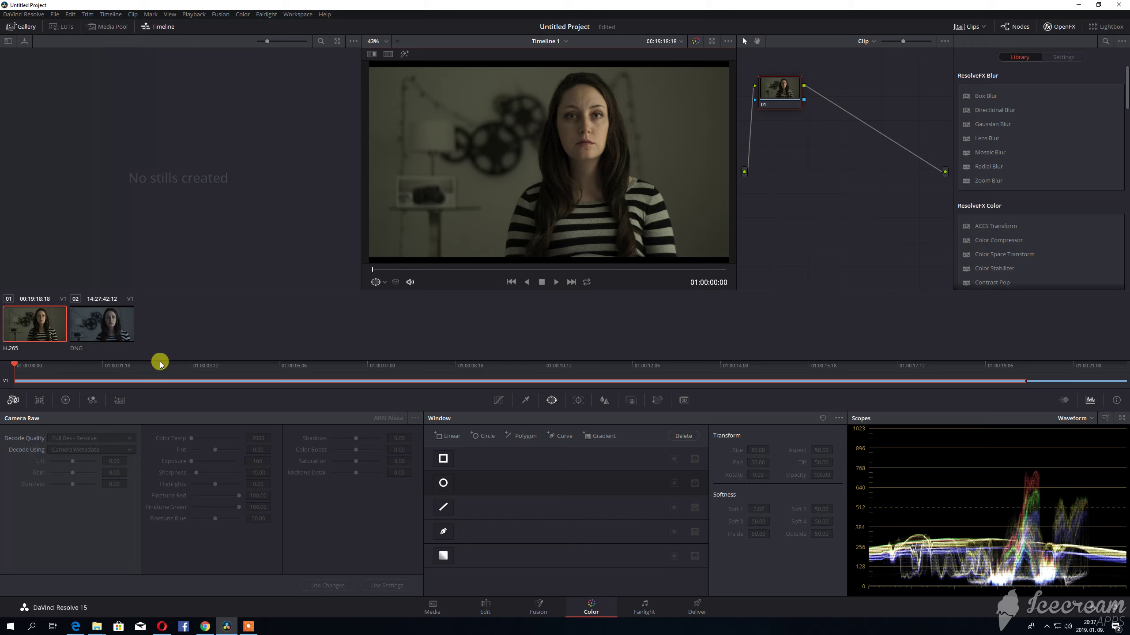
click(115, 331)
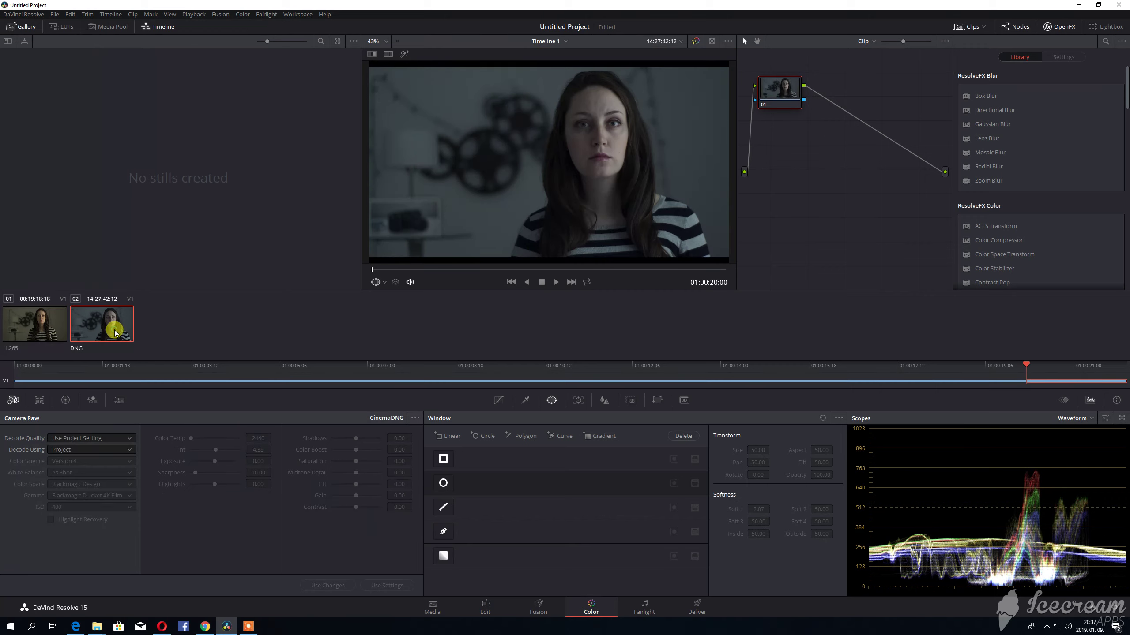
click(53, 325)
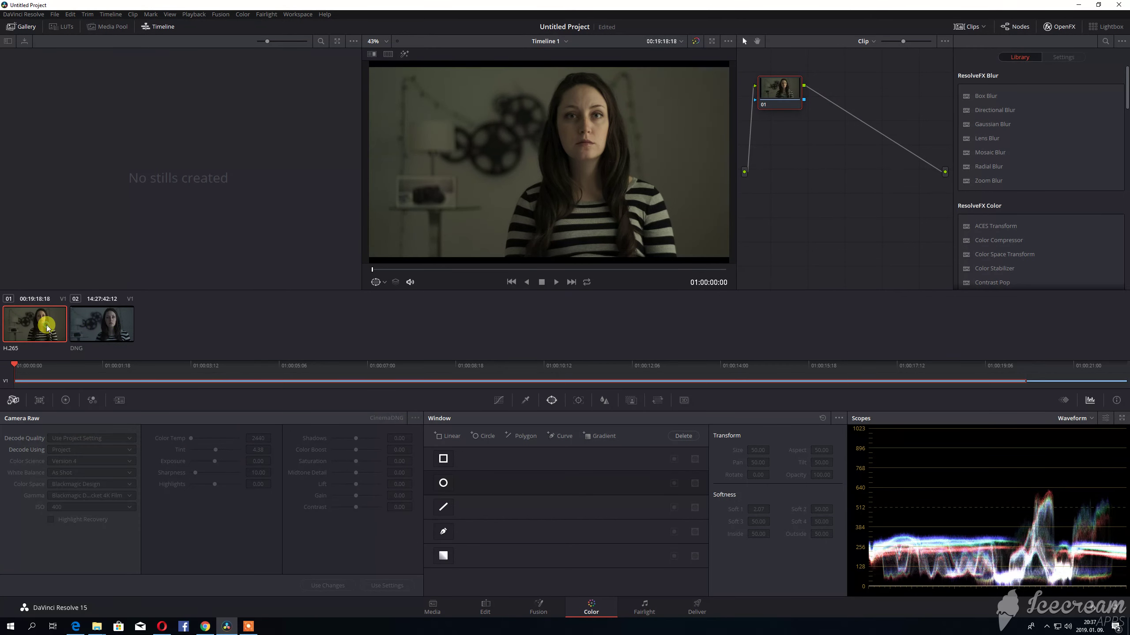
click(485, 605)
click(439, 506)
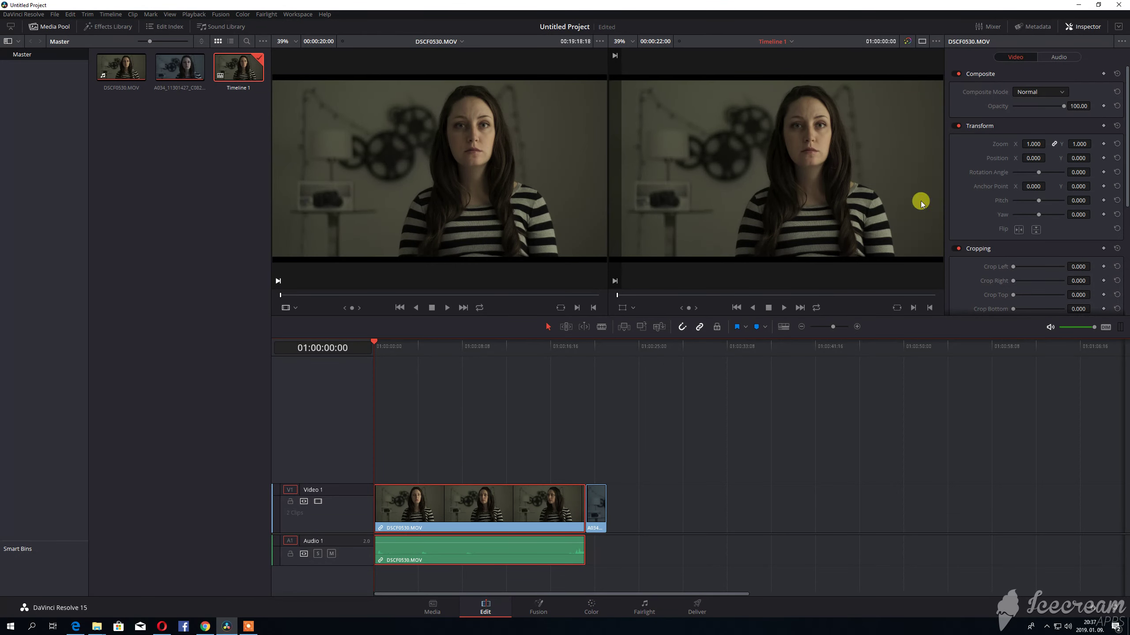
drag(1033, 144, 1070, 158)
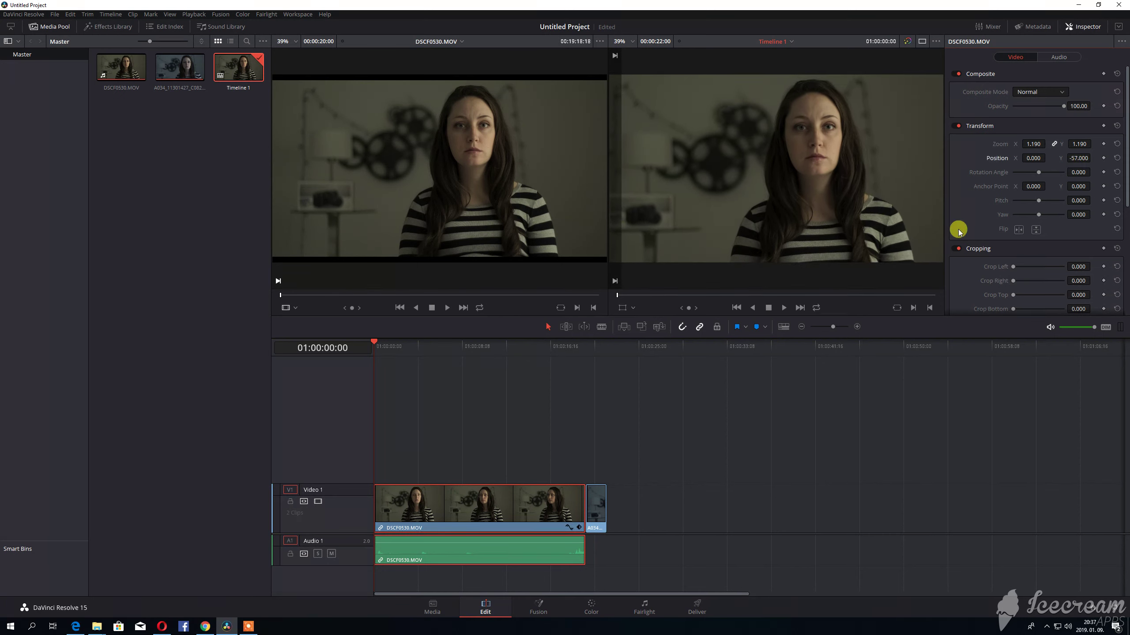
On the Color page, draw a triangular curve window over the wall beside the woman's head in the H.265 clip and label the node WB
click(581, 610)
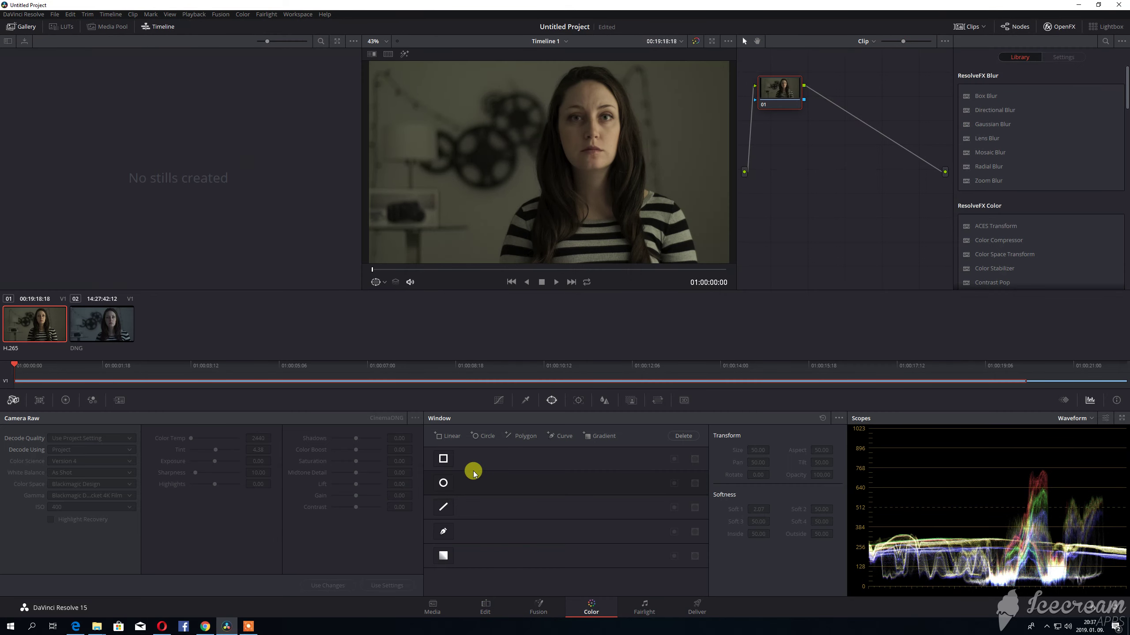
click(444, 533)
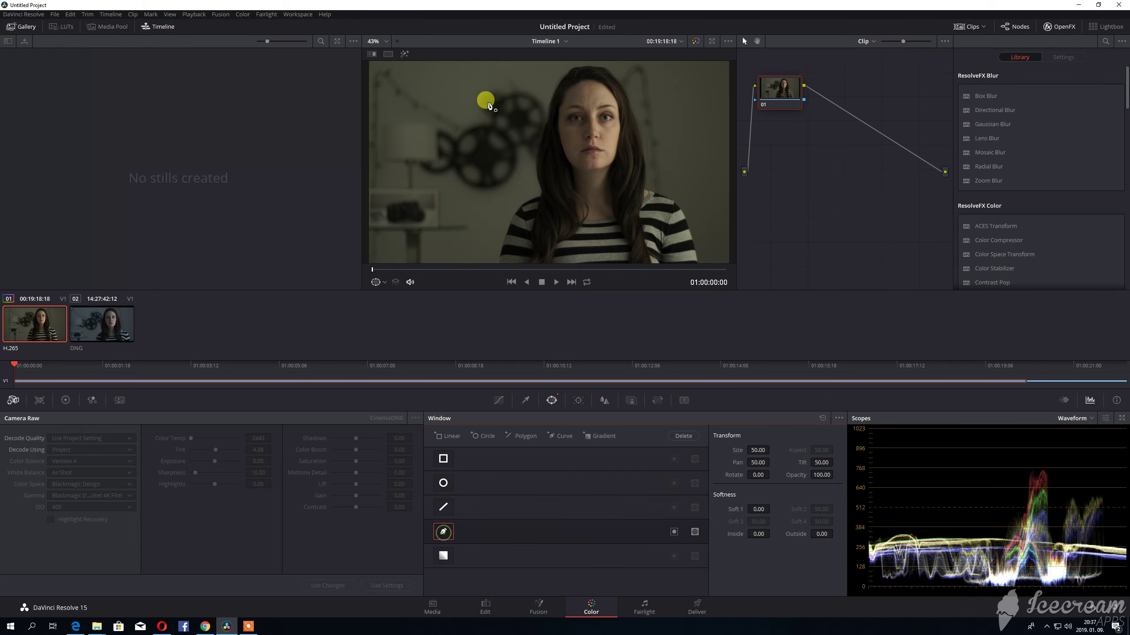
click(511, 65)
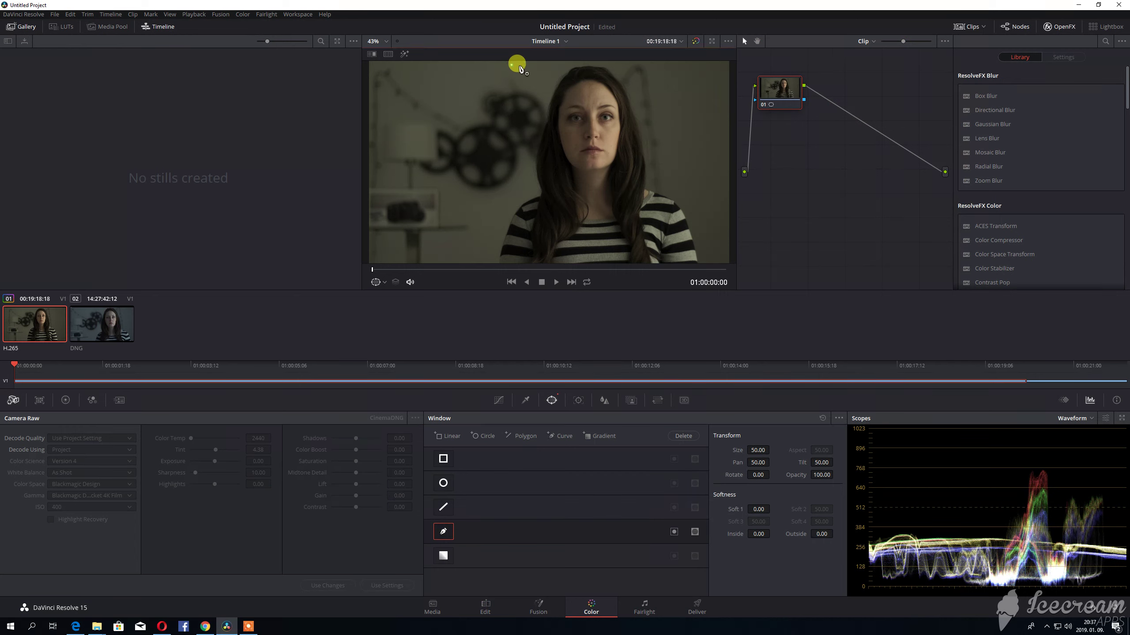
click(572, 63)
click(549, 93)
click(512, 64)
right_click(780, 92)
click(806, 108)
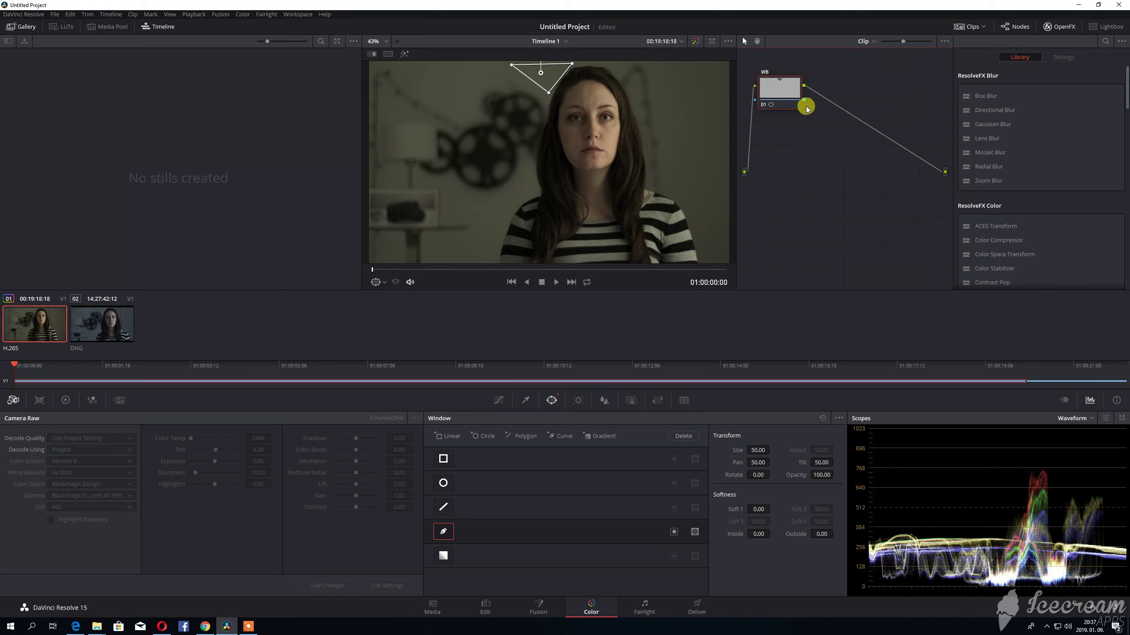
Highlight the windowed wall patch, neutralise it with temperature -520 and tint 29, and switch the curve window off
click(405, 53)
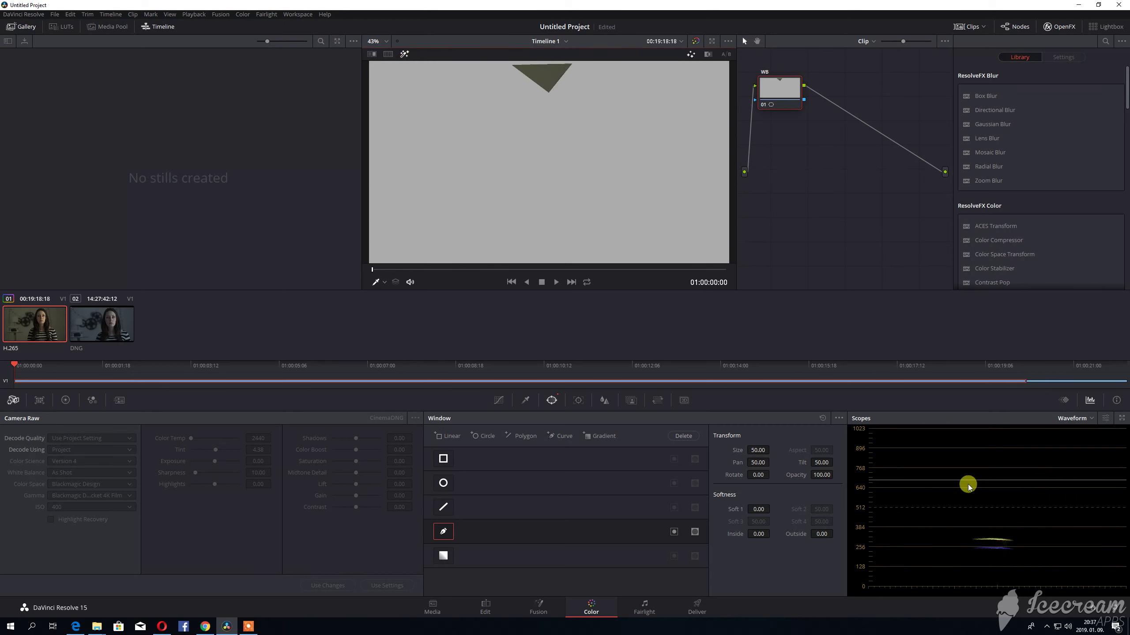
click(61, 400)
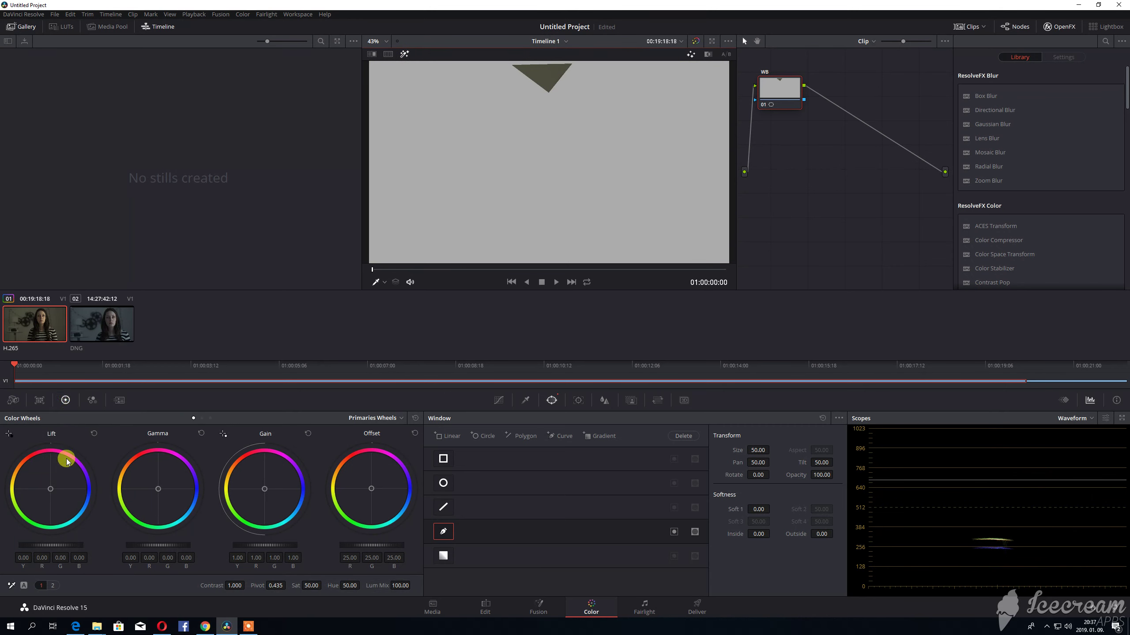
mouse_move(107, 592)
mouse_down()
mouse_move(176, 586)
mouse_move(127, 586)
mouse_move(145, 586)
mouse_up()
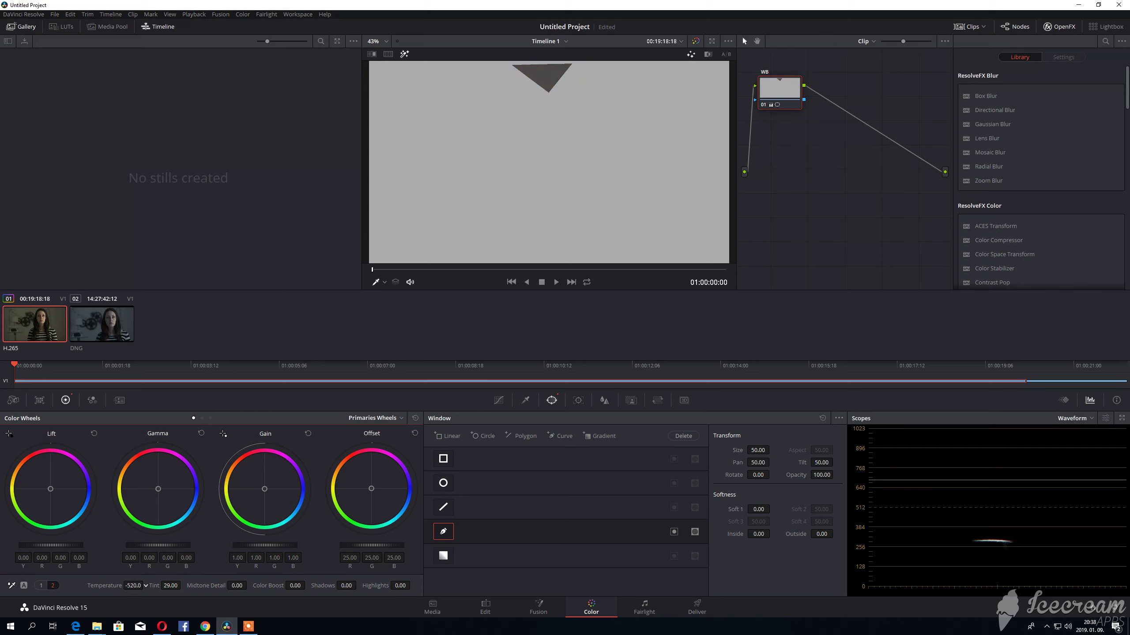
click(133, 583)
click(444, 532)
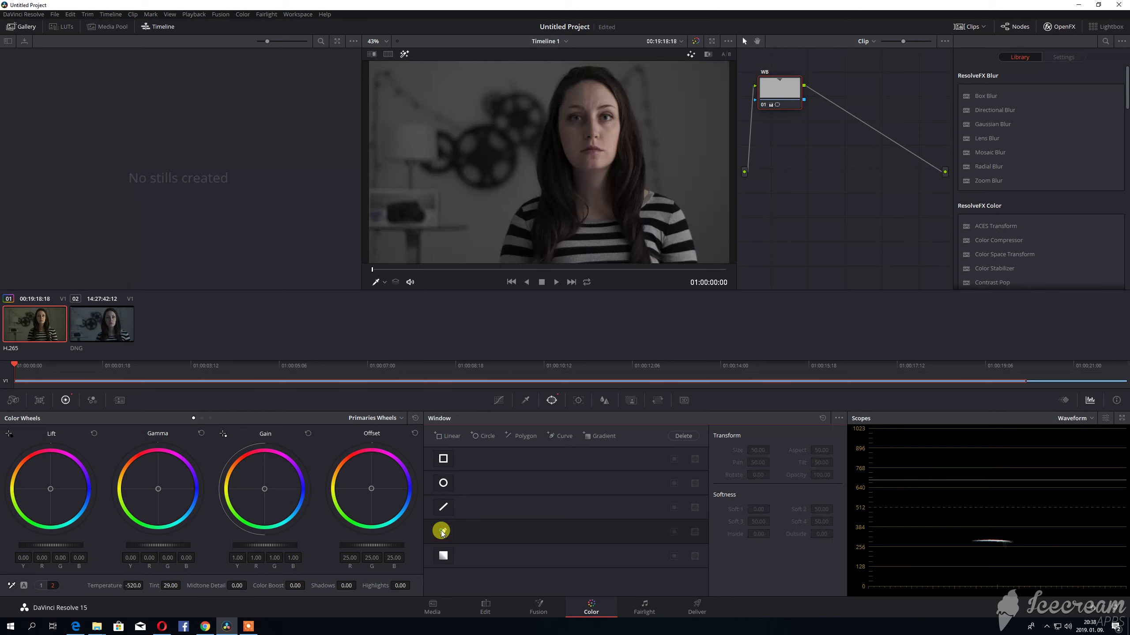
Set the DNG clip's primary temperature to 520 and tint to 29
click(79, 317)
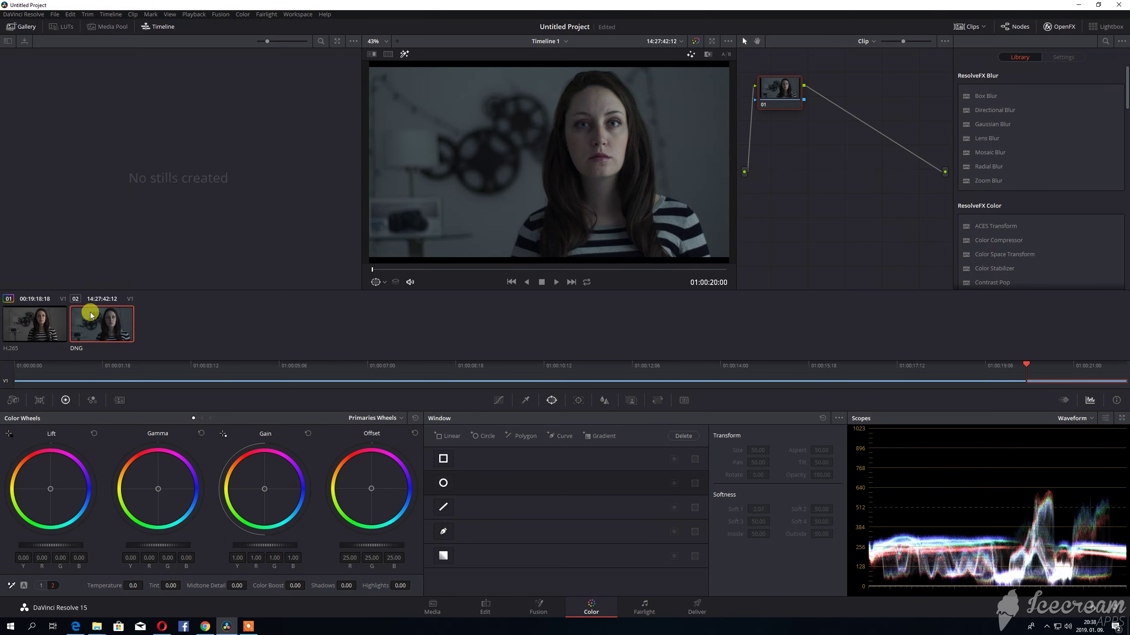
click(125, 583)
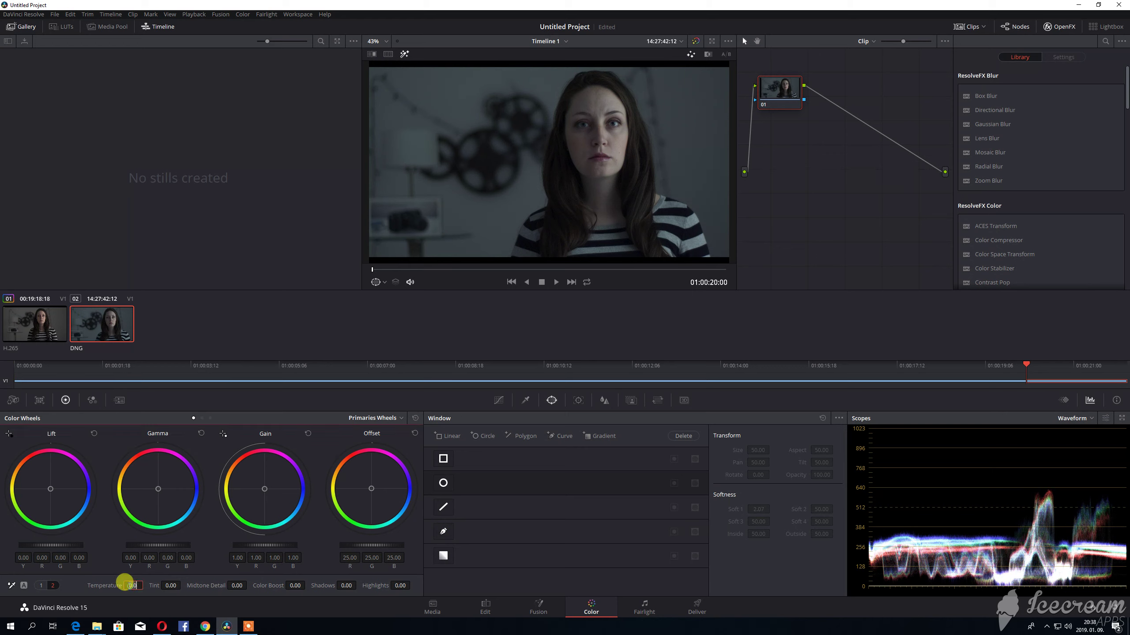
text(520)
click(168, 585)
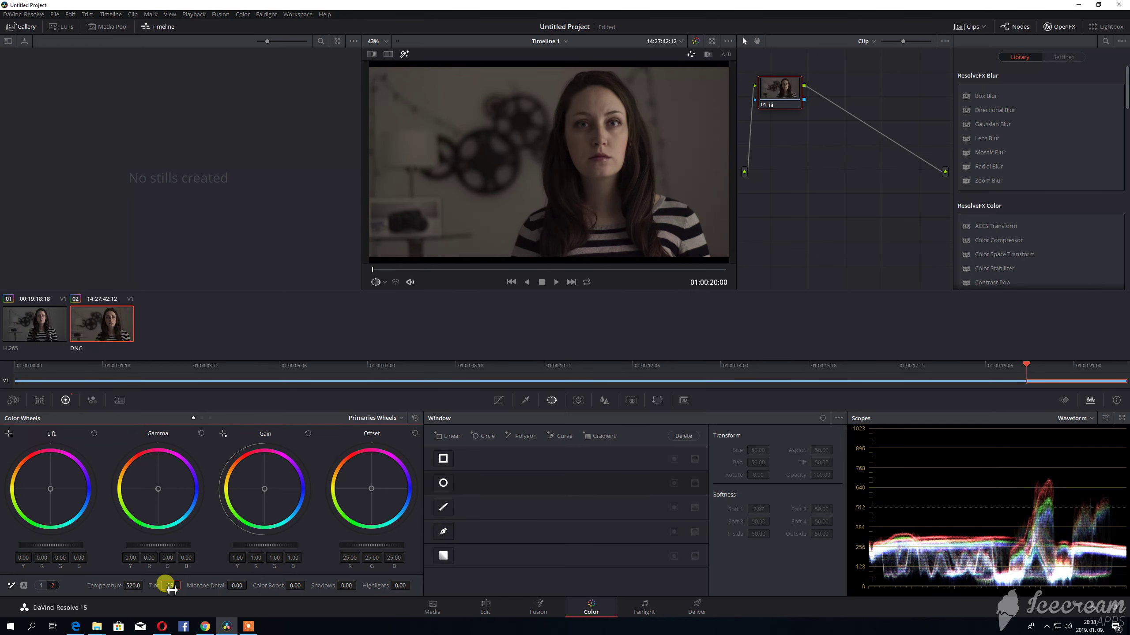
text(29)
key(Return)
Check the H.265 clip's temperature, set the DNG clip's temperature to -520 to match, and compare the two clips
click(47, 326)
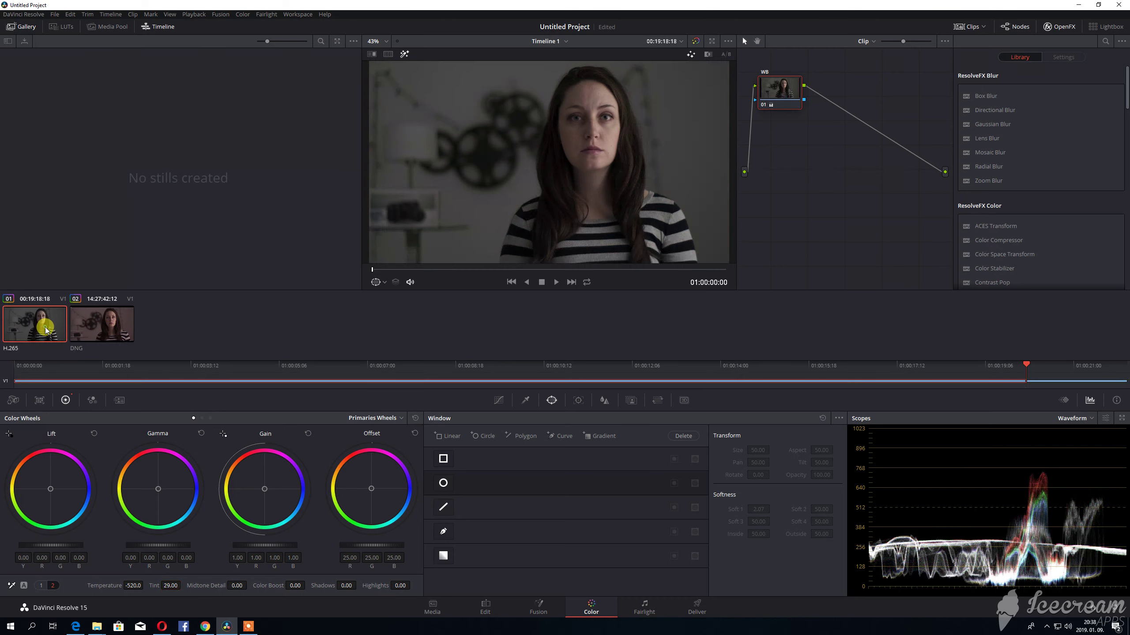
click(102, 328)
click(125, 585)
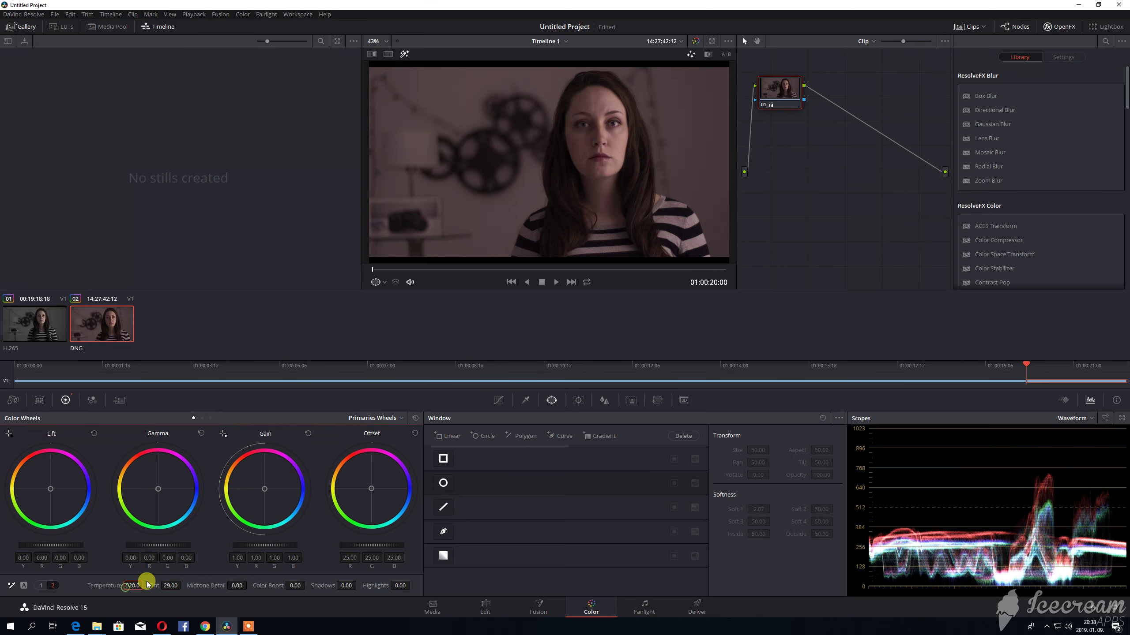
text(-)
key(Return)
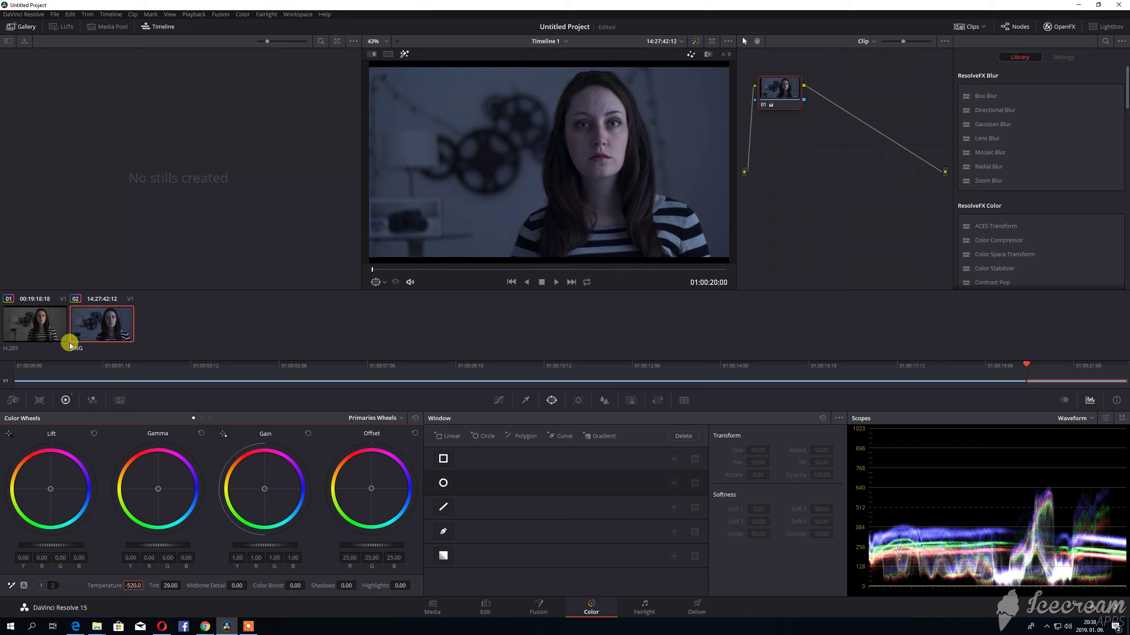
click(48, 327)
click(96, 328)
click(52, 327)
click(116, 329)
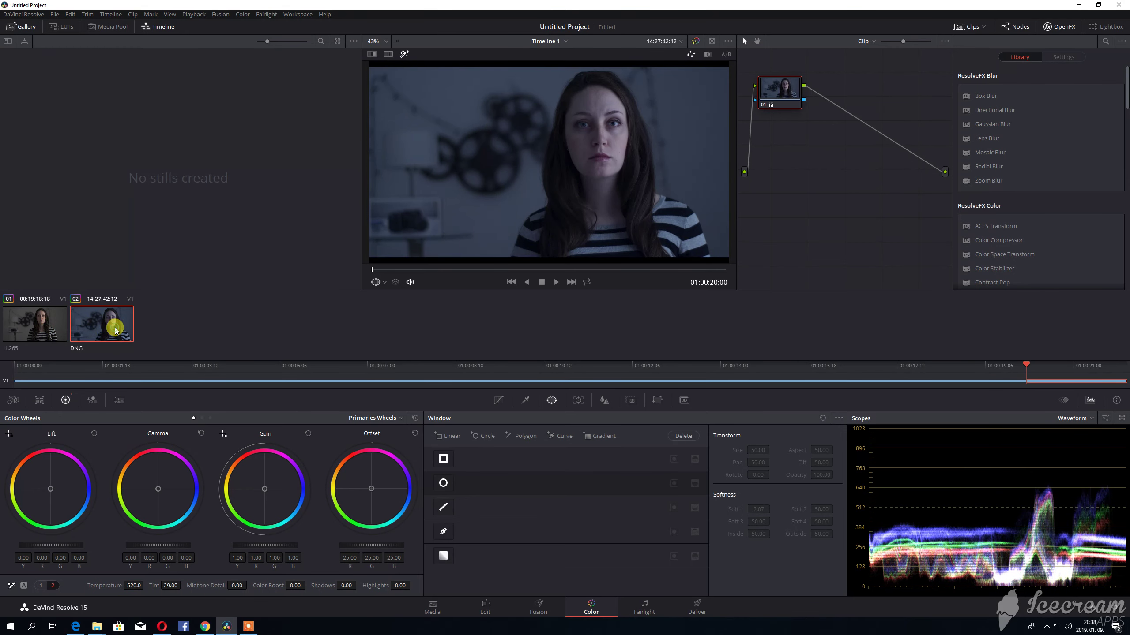
Draw a triangular curve window over the plain wall beside the woman's head in the DNG clip
click(444, 532)
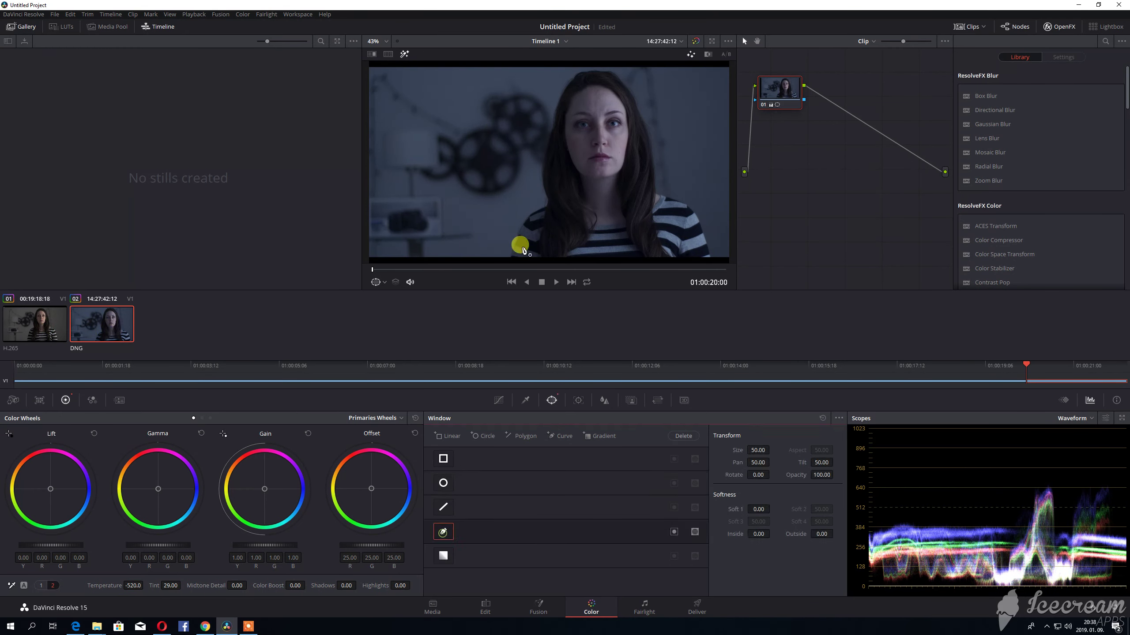
click(524, 72)
drag(575, 70, 563, 91)
click(552, 100)
click(524, 72)
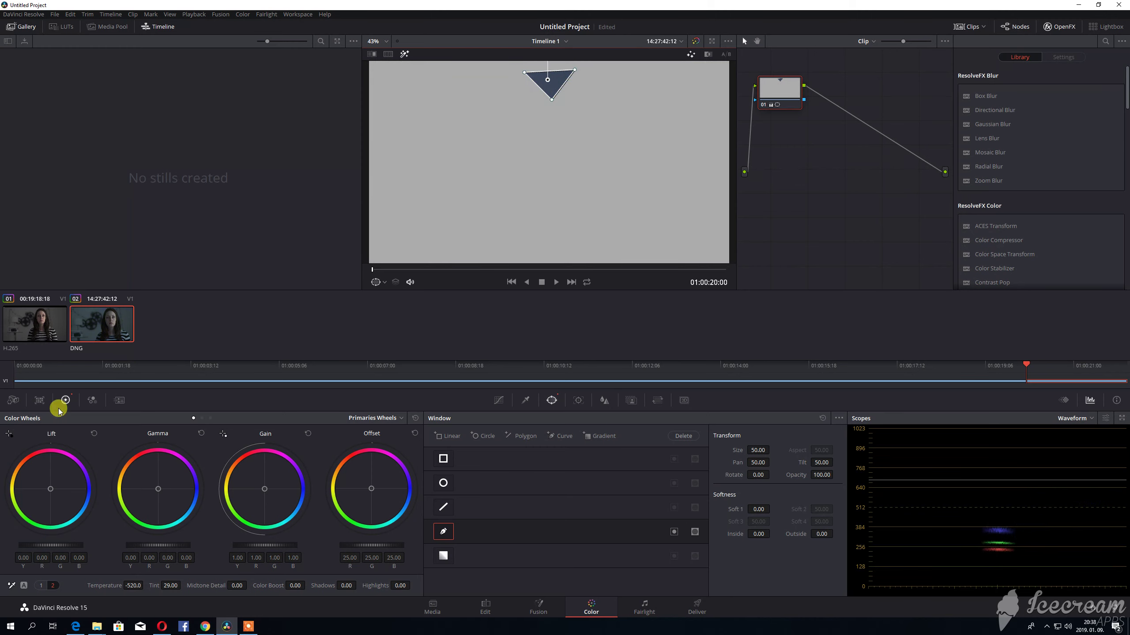
Set the DNG clip's Camera Raw decoding to use Clip settings
click(13, 400)
click(68, 449)
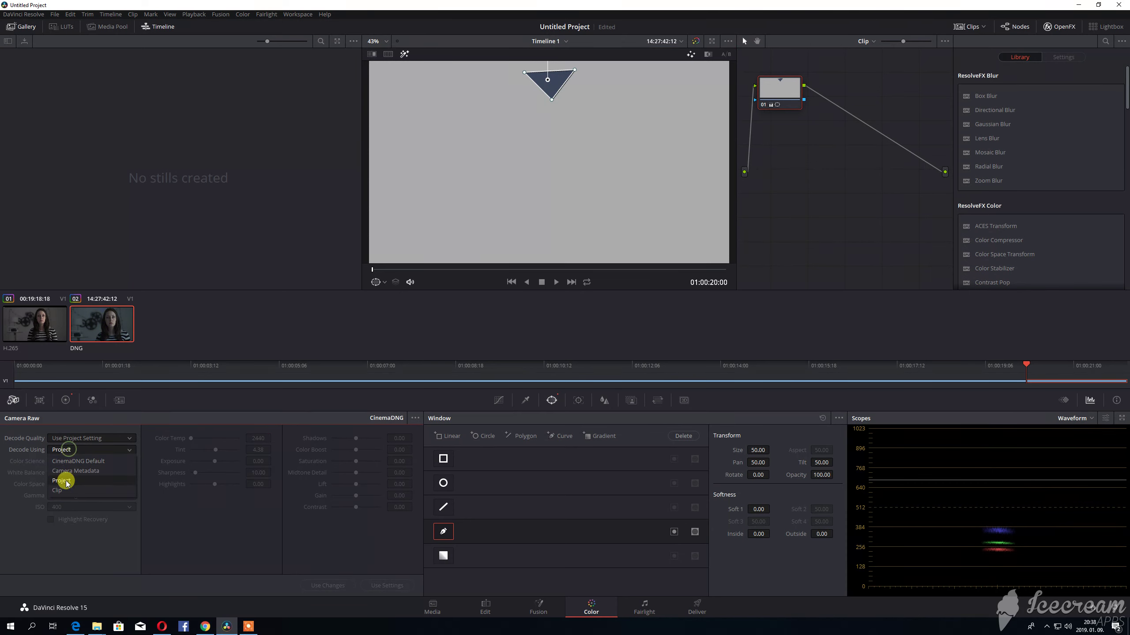
click(58, 490)
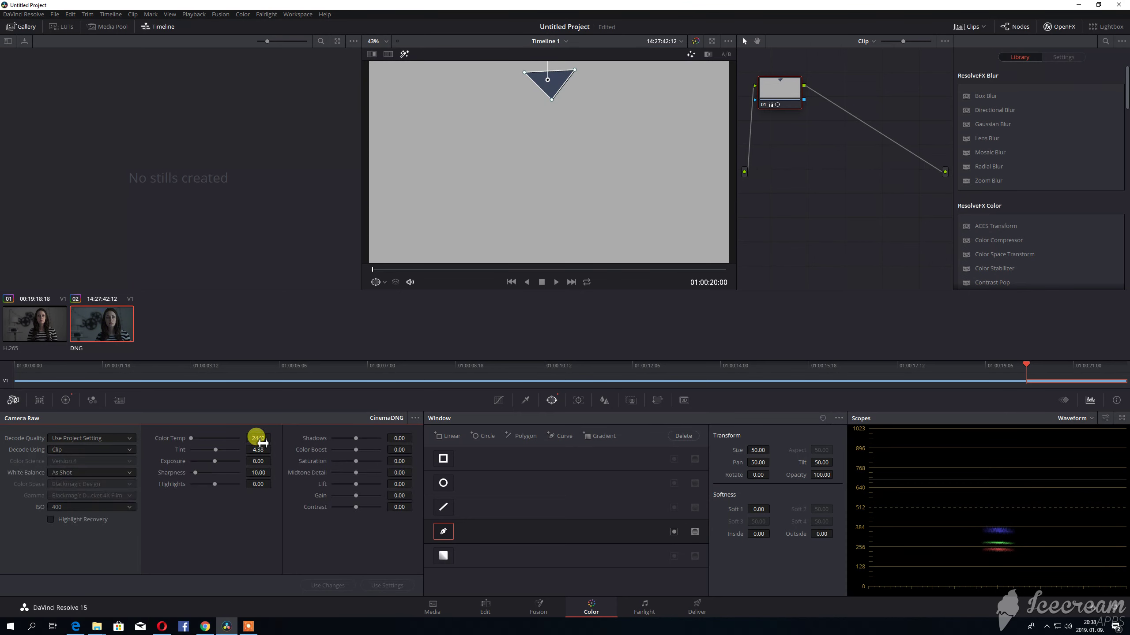
Set the DNG clip's raw color temperature to 2920 and tint to 6.88, and switch the curve window off
drag(260, 440, 272, 440)
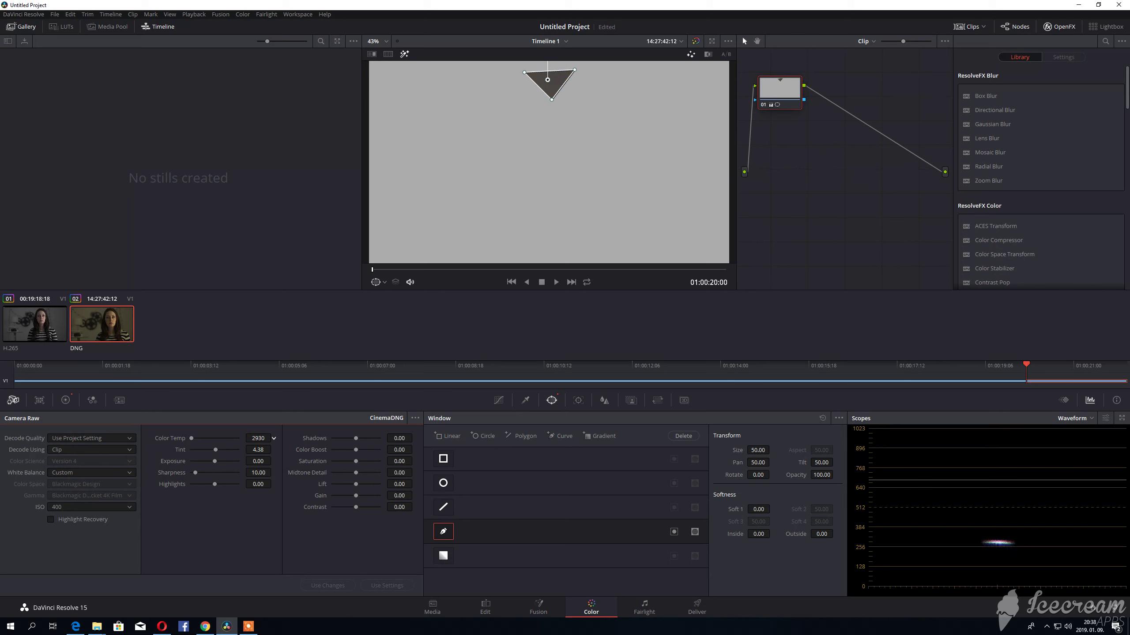
drag(256, 452, 260, 453)
drag(274, 450, 254, 438)
click(253, 449)
click(252, 439)
click(443, 531)
Compare the white-balanced H.265 and DNG clips in full-screen view, toggling the grades off and on
click(40, 325)
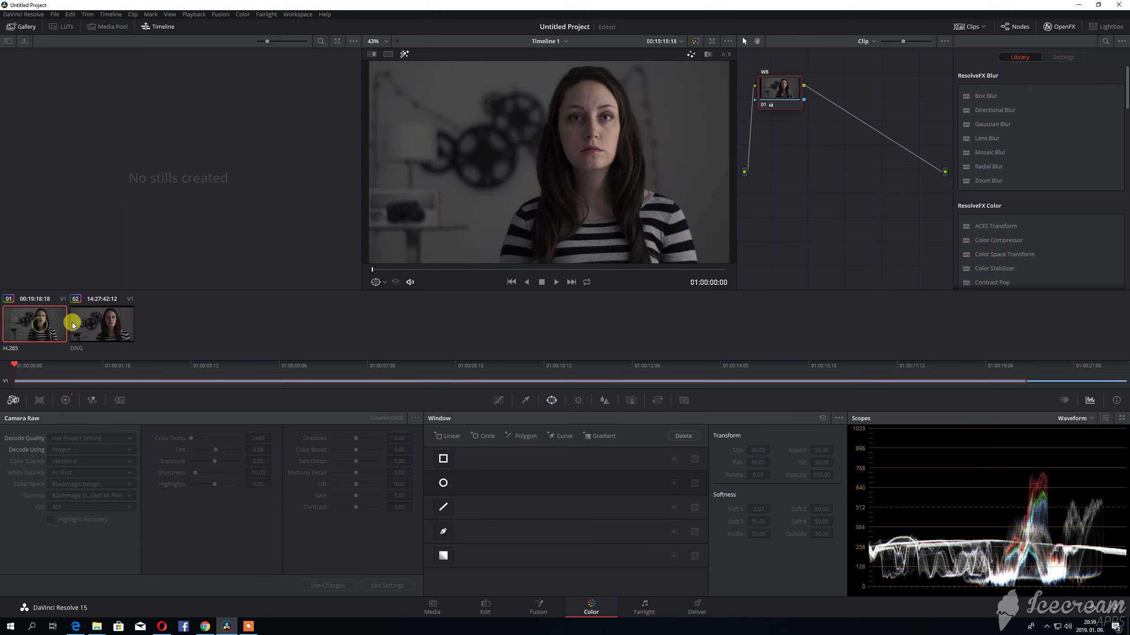
click(104, 323)
click(60, 323)
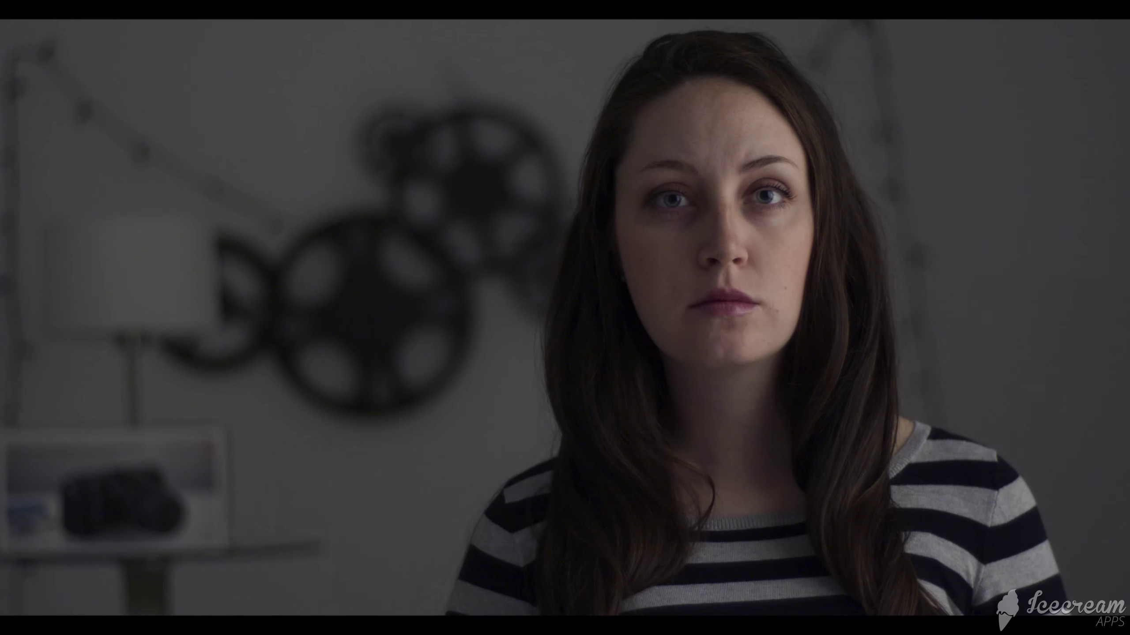
key(shift+d)
key(shift+d)
key(shift+d)
key(shift+d)
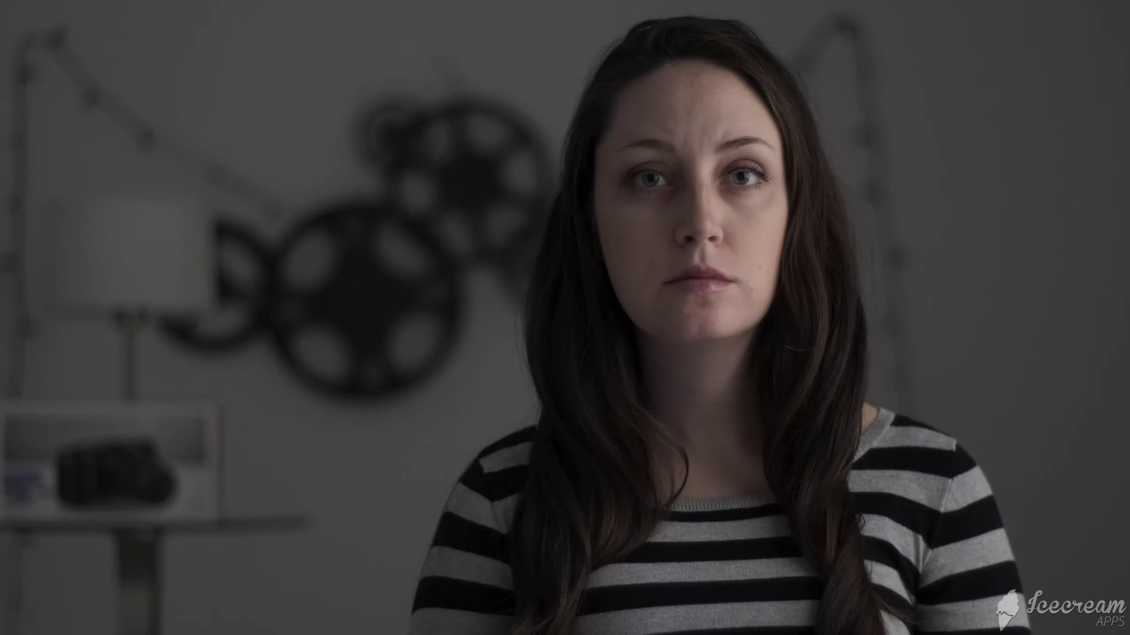
key(shift+d)
key(shift+d)
key(shift+d)
key(shift+d)
key(shift+d)
key(shift+d)
key(Escape)
key(shift+d)
click(60, 323)
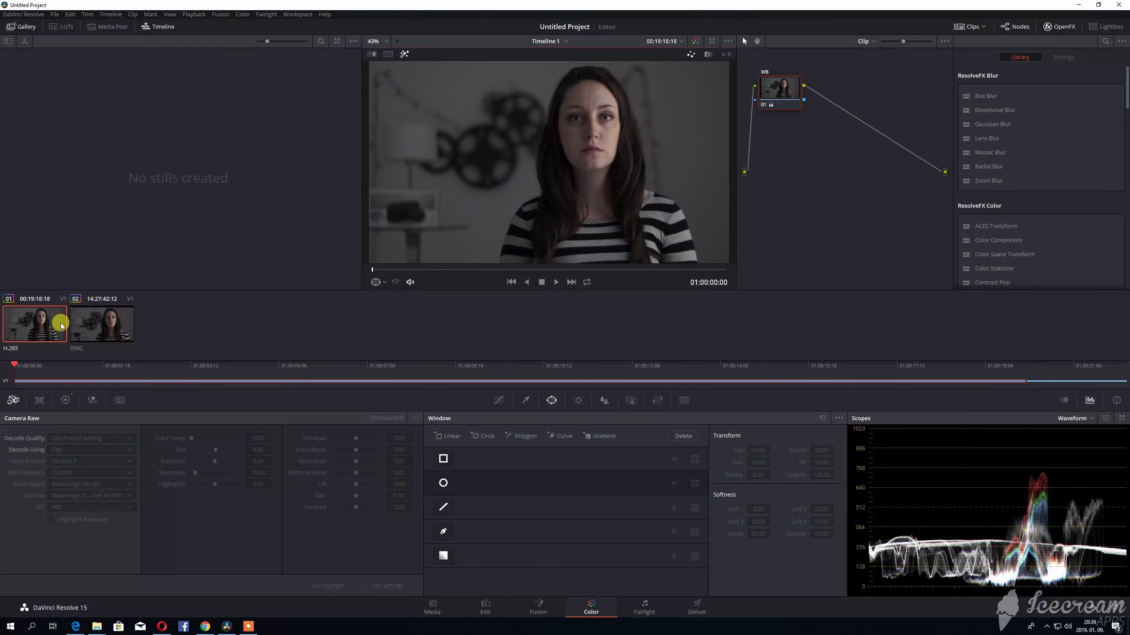
Add a serial node after the DNG clip's first node and label it highlights
key(Down)
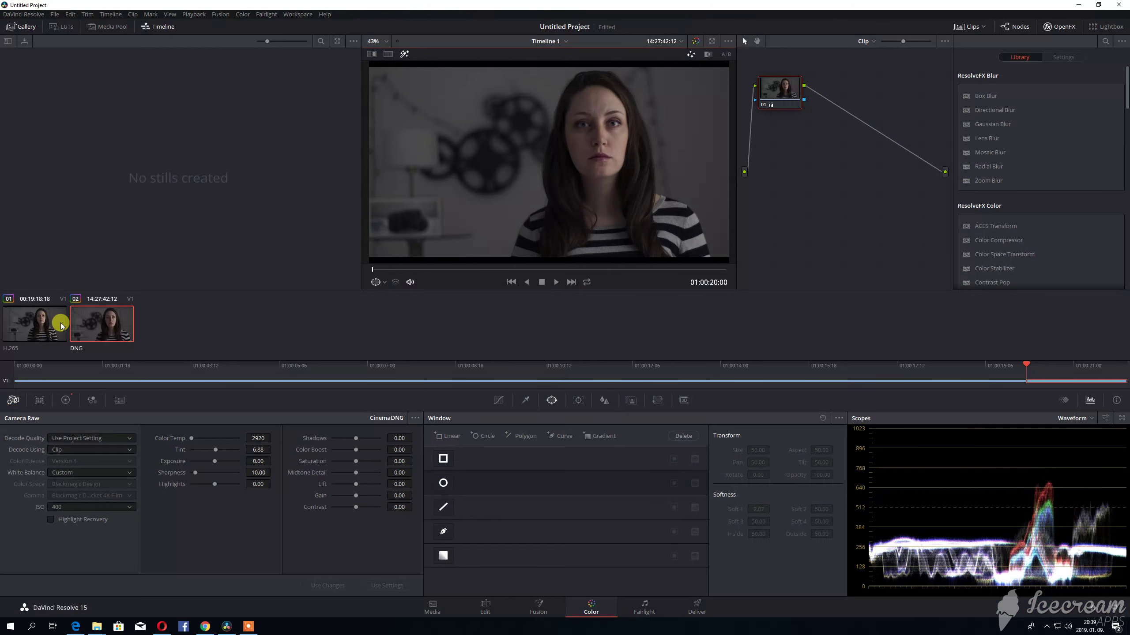
key(alt+s)
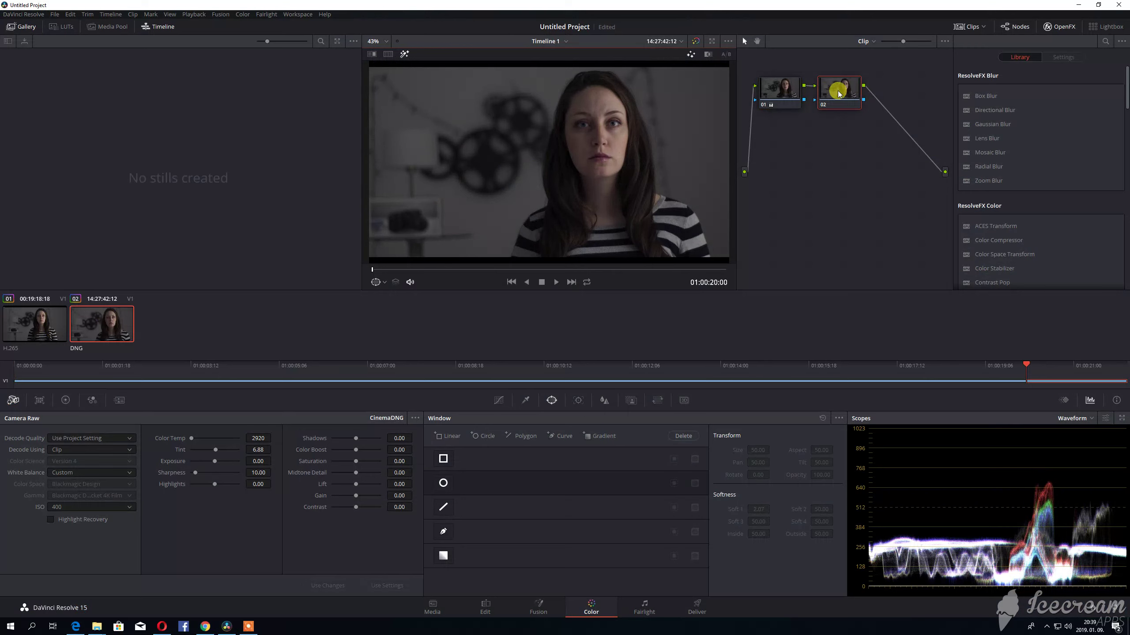
right_click(842, 93)
click(849, 109)
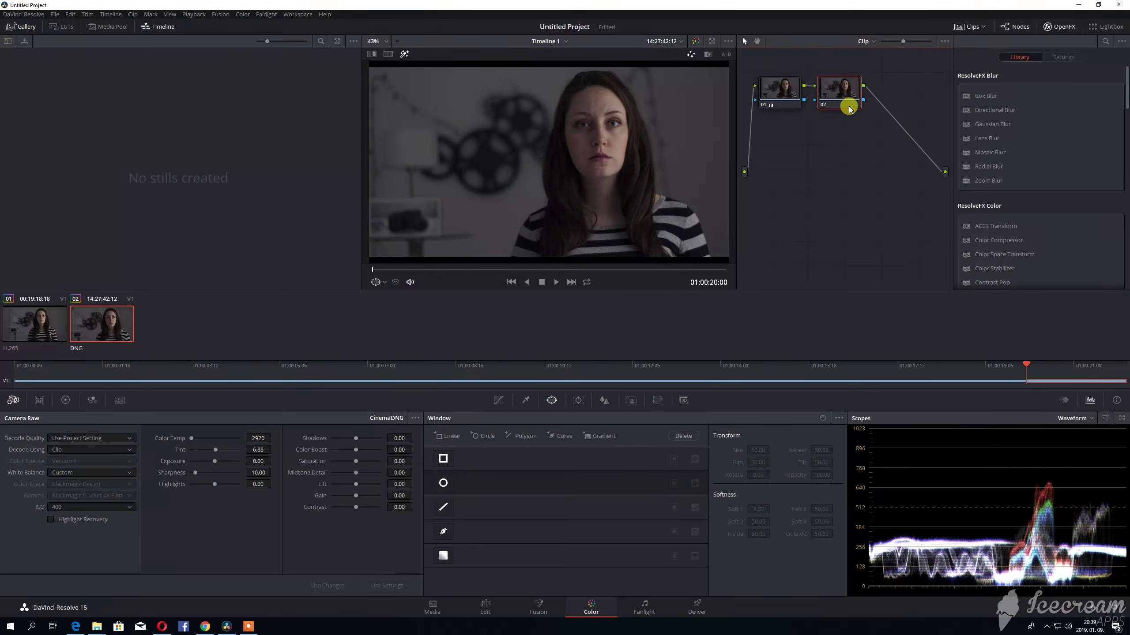
text(highlights)
key(Return)
Raise the master gain of the DNG clip's highlights node to 1.05 with the primary color wheels
click(65, 400)
drag(263, 545, 313, 545)
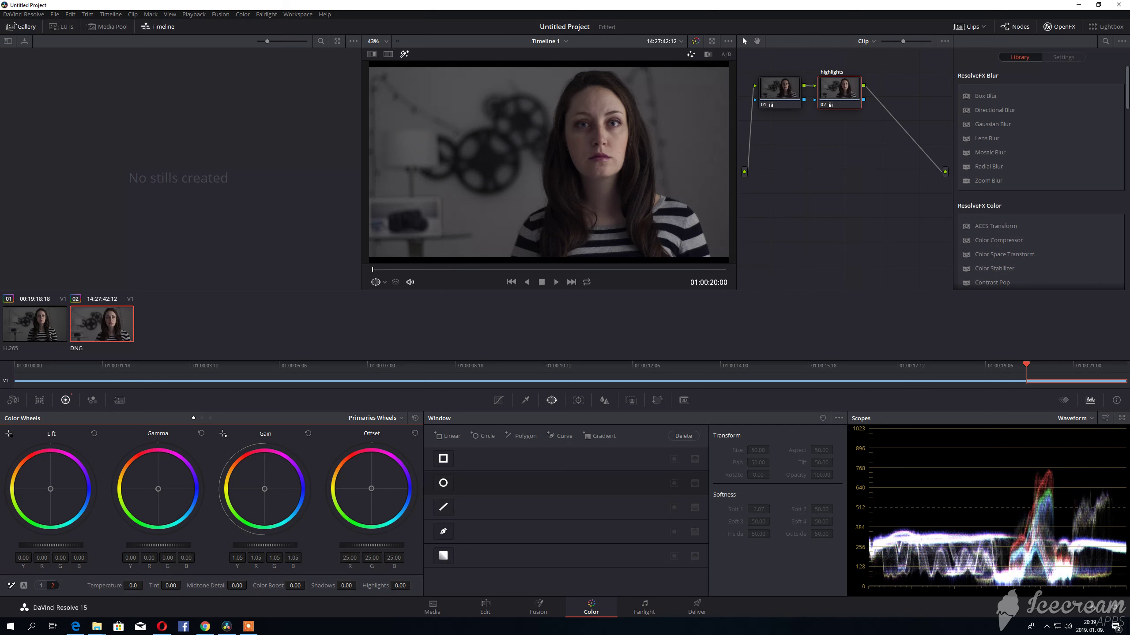
Add a serial node after the H.265 clip's WB node, label it highlights, and slightly raise its master gain
click(36, 324)
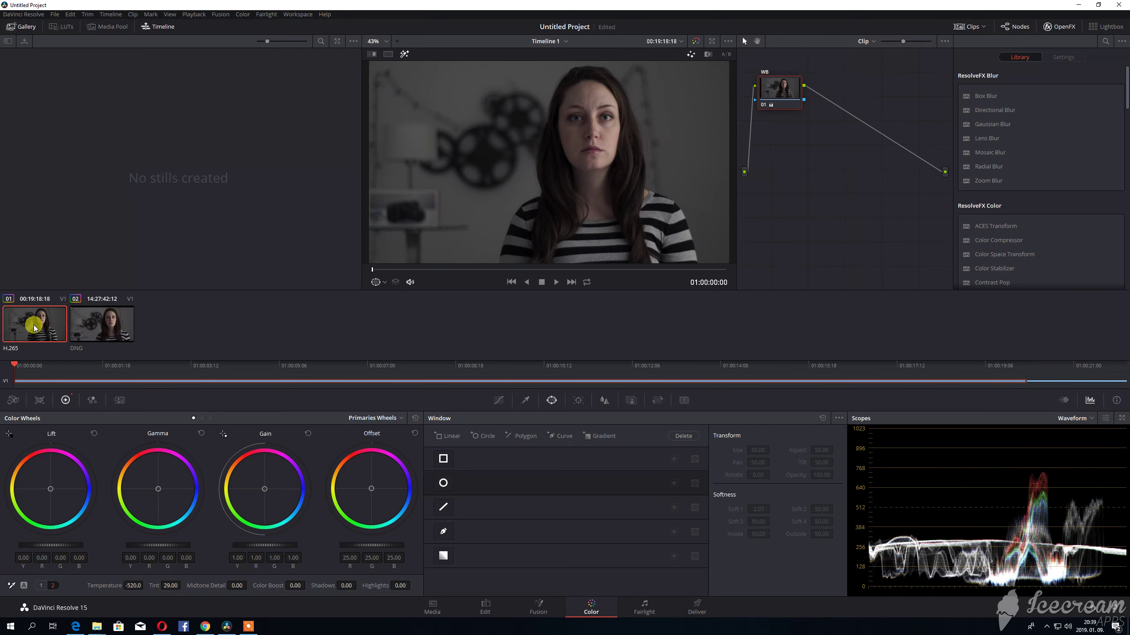
key(alt+s)
right_click(836, 90)
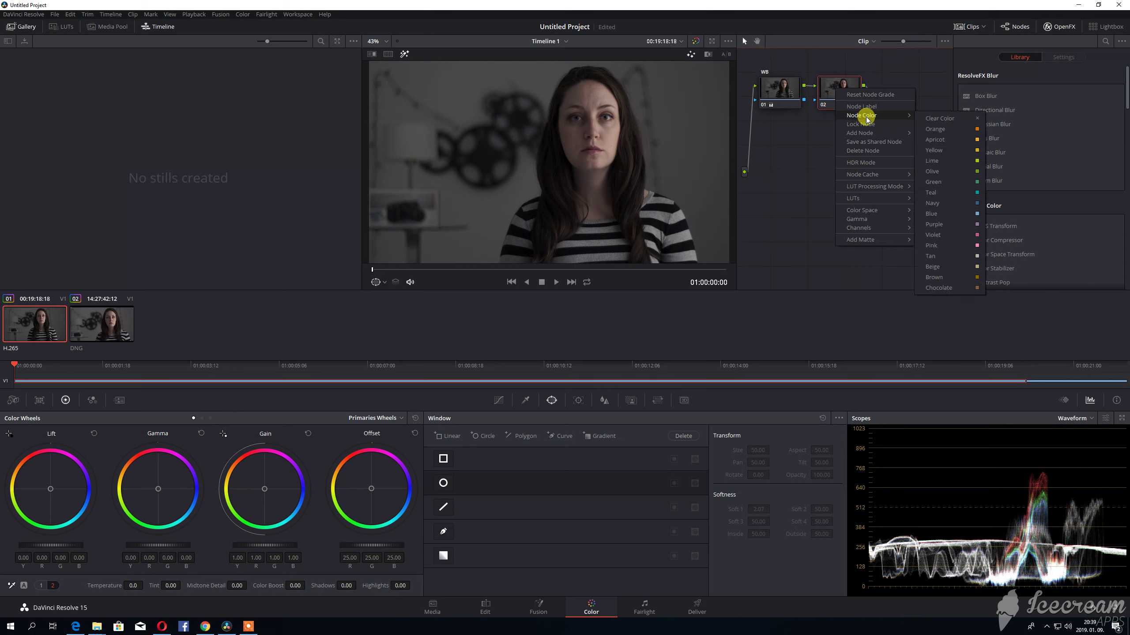
click(856, 108)
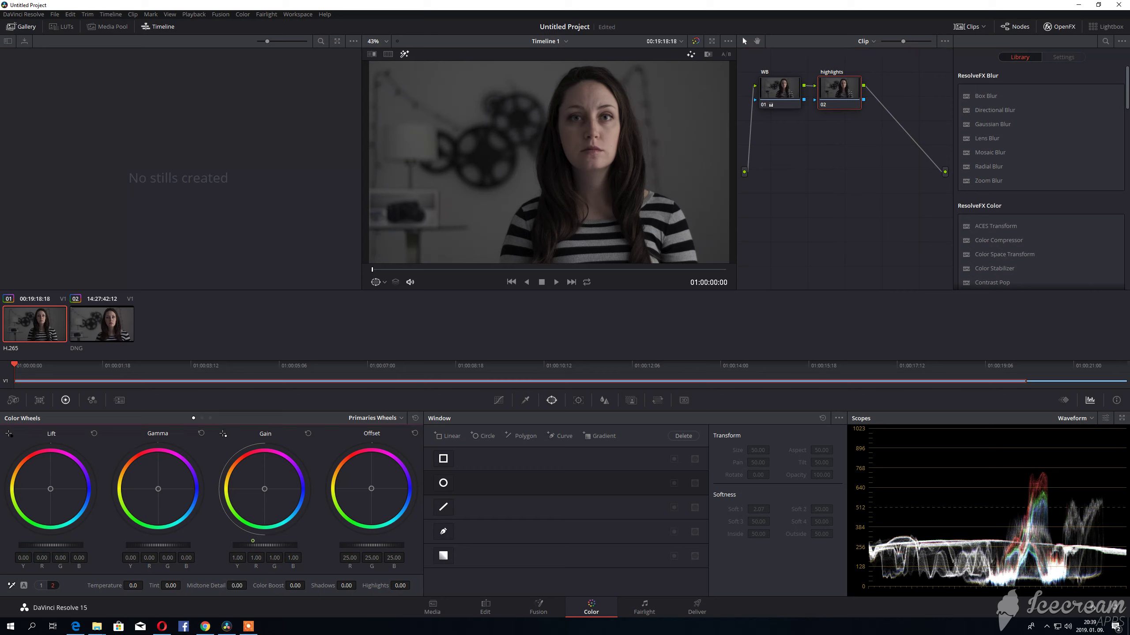
drag(252, 542, 256, 542)
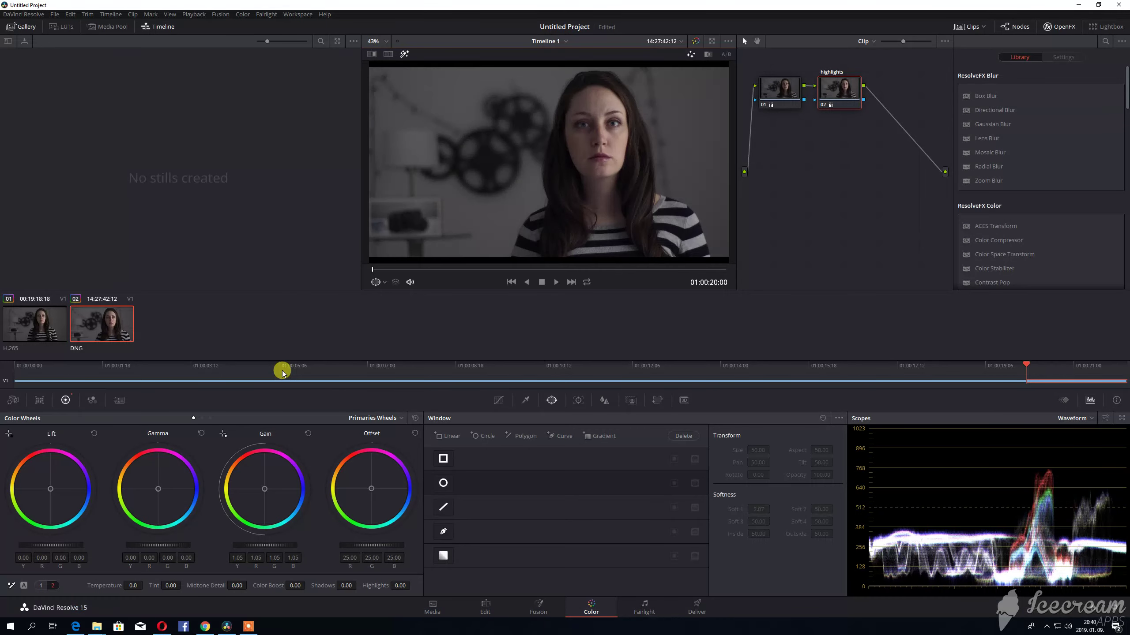
Add a serial node after the DNG clip's highlights node and fine-tune its tint, trying -3.00
key(alt+s)
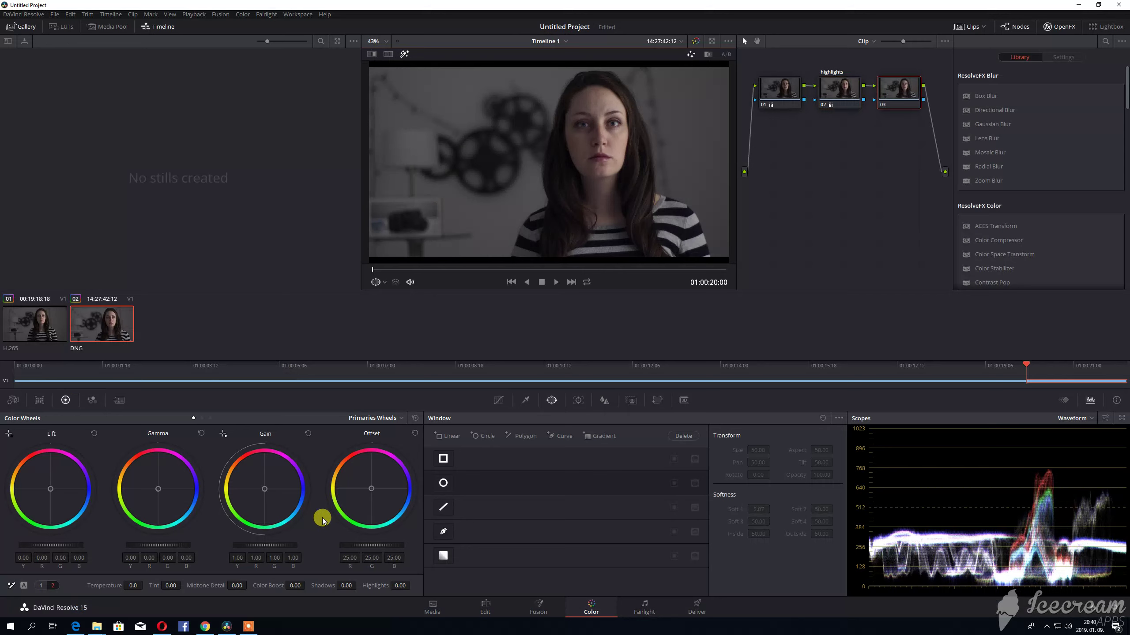
mouse_move(184, 585)
mouse_down()
mouse_move(156, 585)
mouse_move(183, 585)
mouse_up()
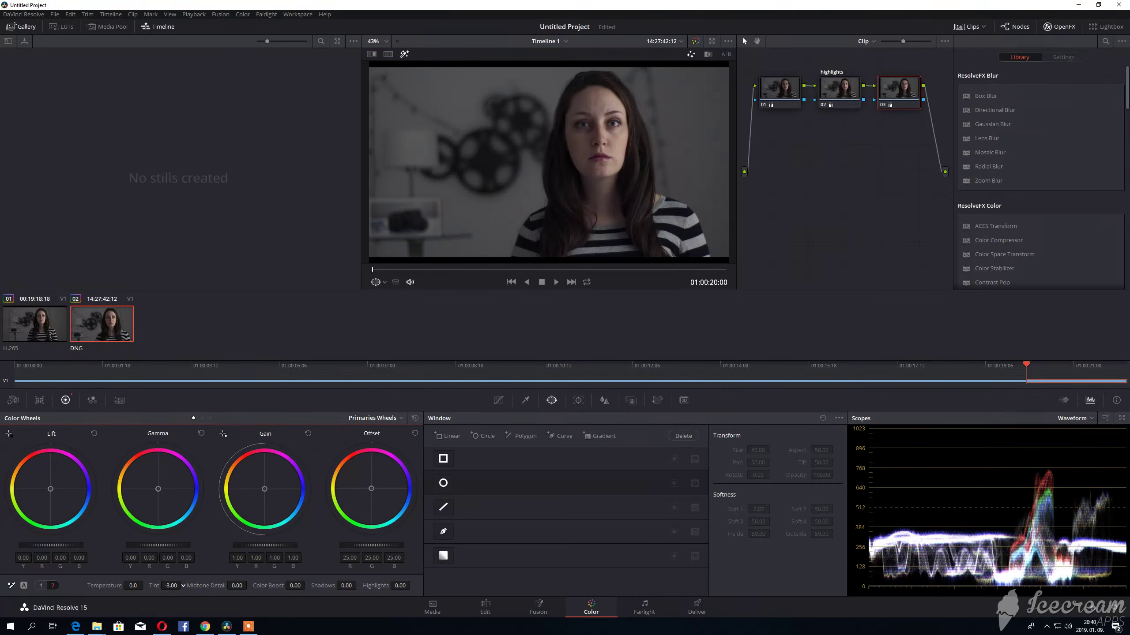
click(171, 585)
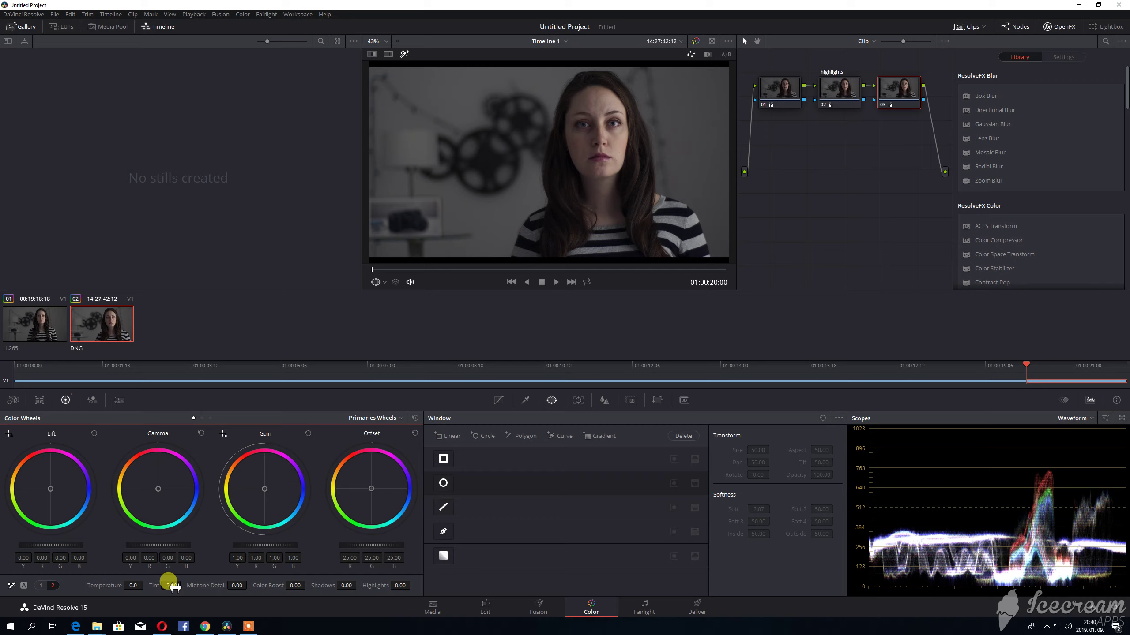